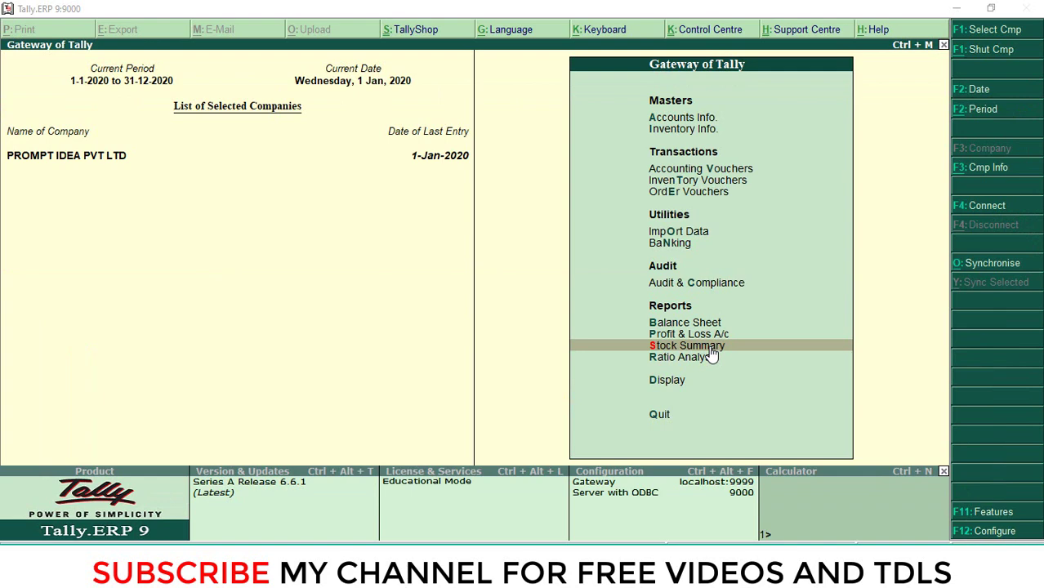
Review the closing quantities of the stock items in the Stock Summary report, and return to the main menu.
{"action": "key", "text": "Return"}
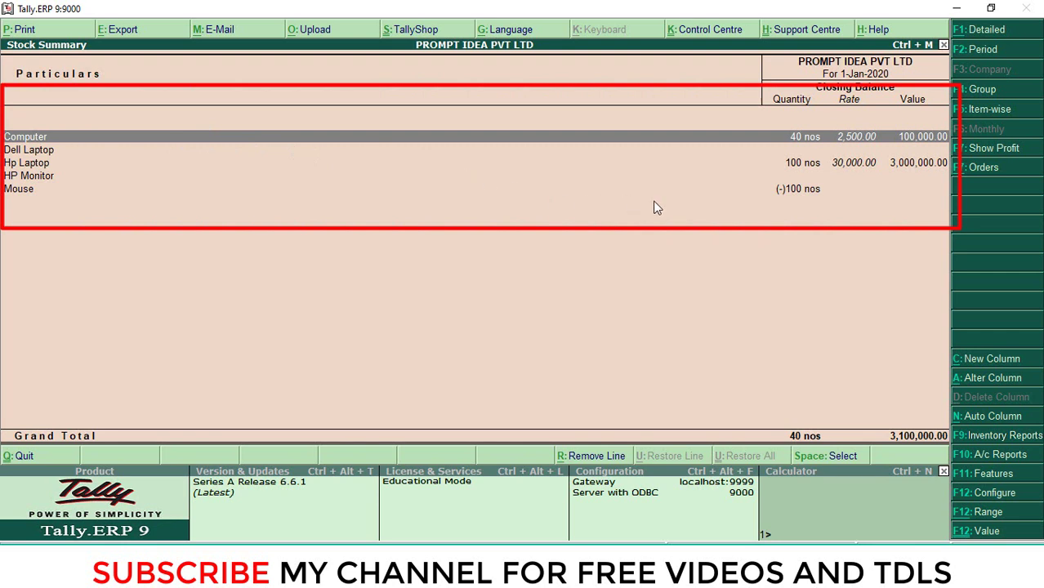
{"action": "key", "text": "Down"}
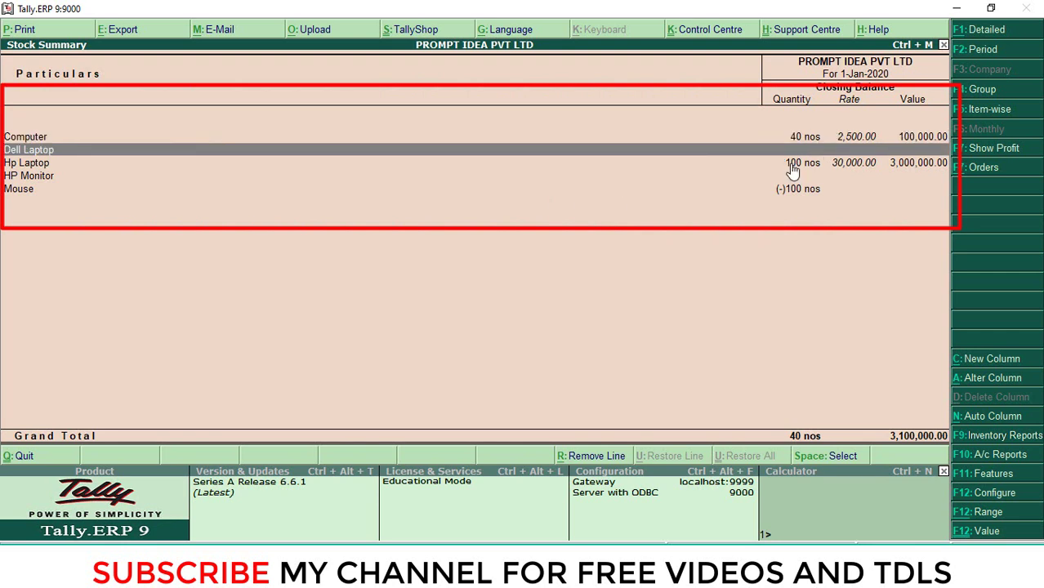
{"action": "key", "text": "Down"}
{"action": "key", "text": "Down"}
{"action": "key", "text": "Down"}
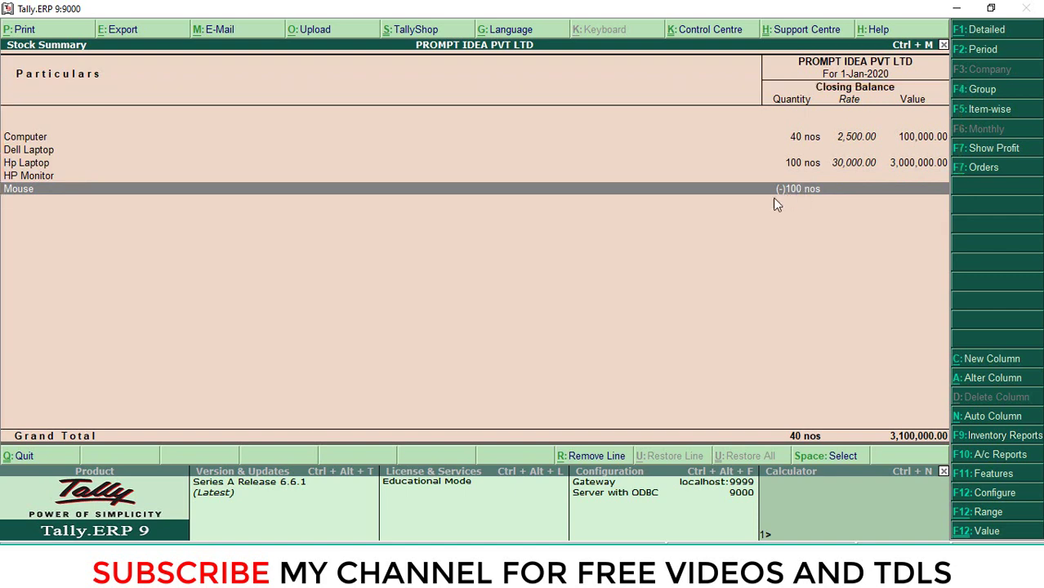
{"action": "key", "text": "Escape"}
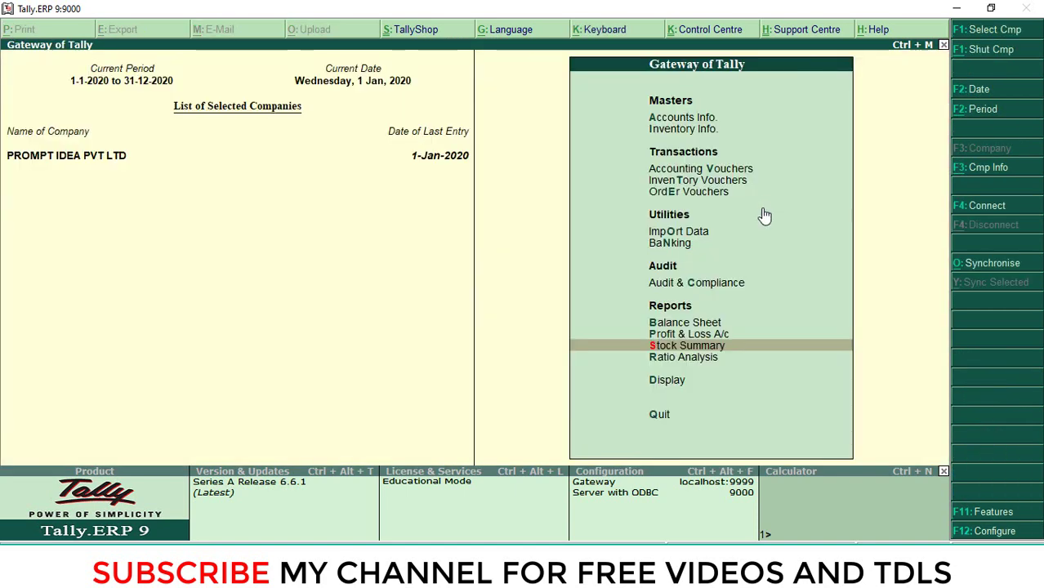
Start a sales voucher for the party Abc Comopany Pvt Ltd using the Sales ledger.
{"action": "left_click", "coordinate": [683, 169]}
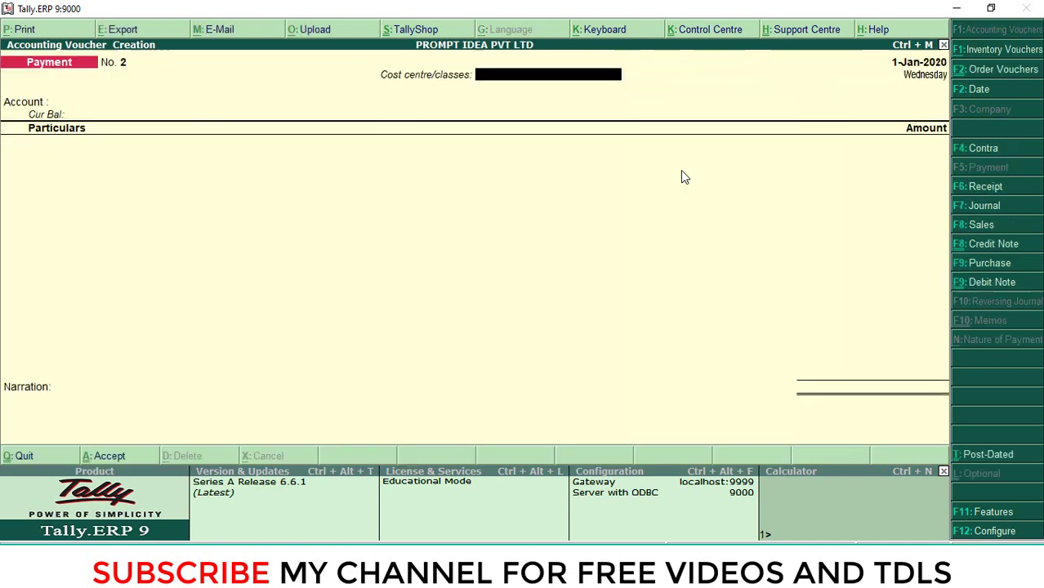
{"action": "left_click", "coordinate": [983, 230]}
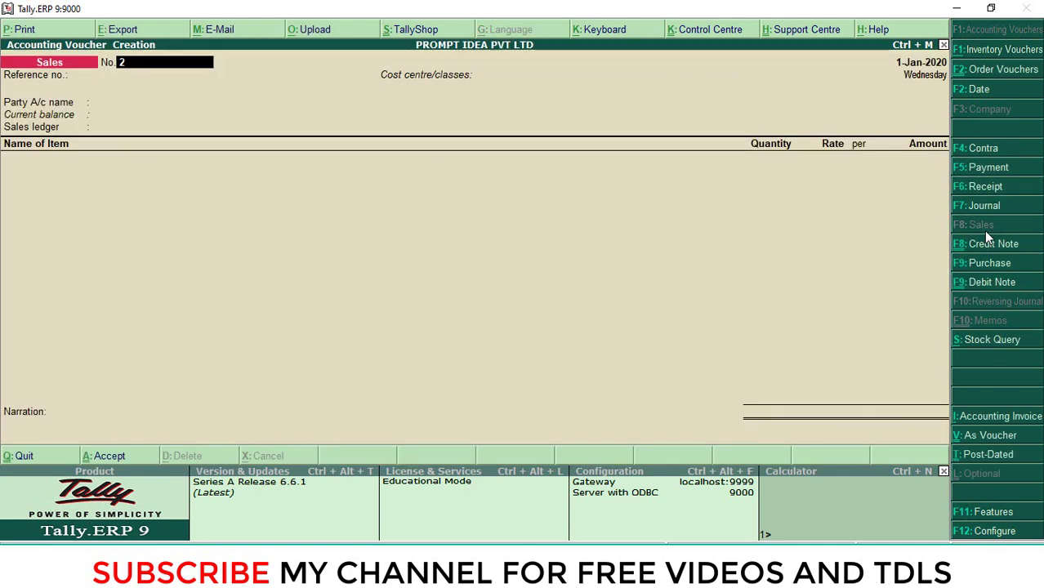
{"action": "key", "text": "Return"}
{"action": "key", "text": "Return"}
{"action": "key", "text": "Return"}
{"action": "key", "text": "Return"}
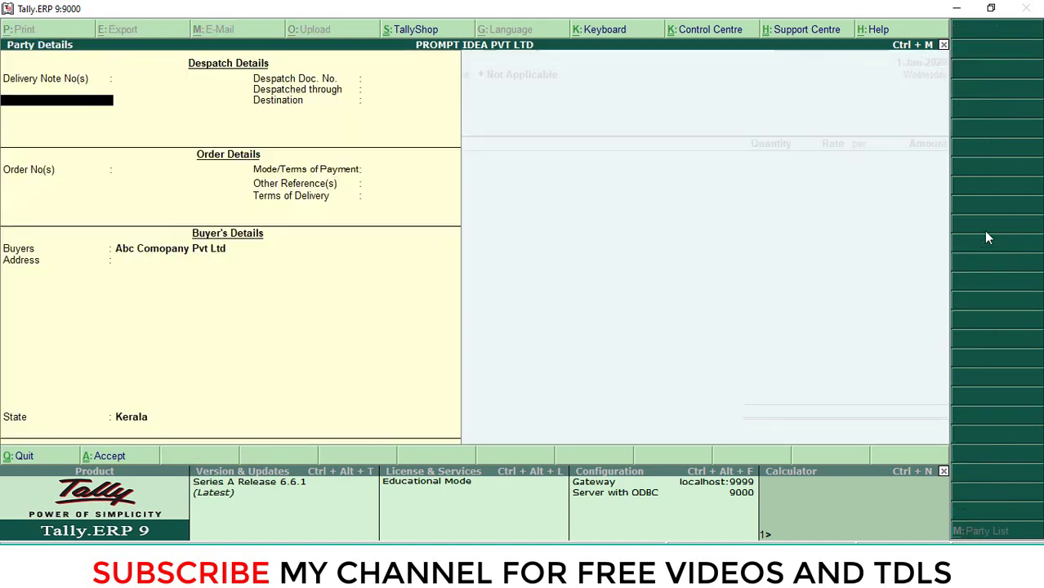
{"action": "key", "text": "ctrl+a"}
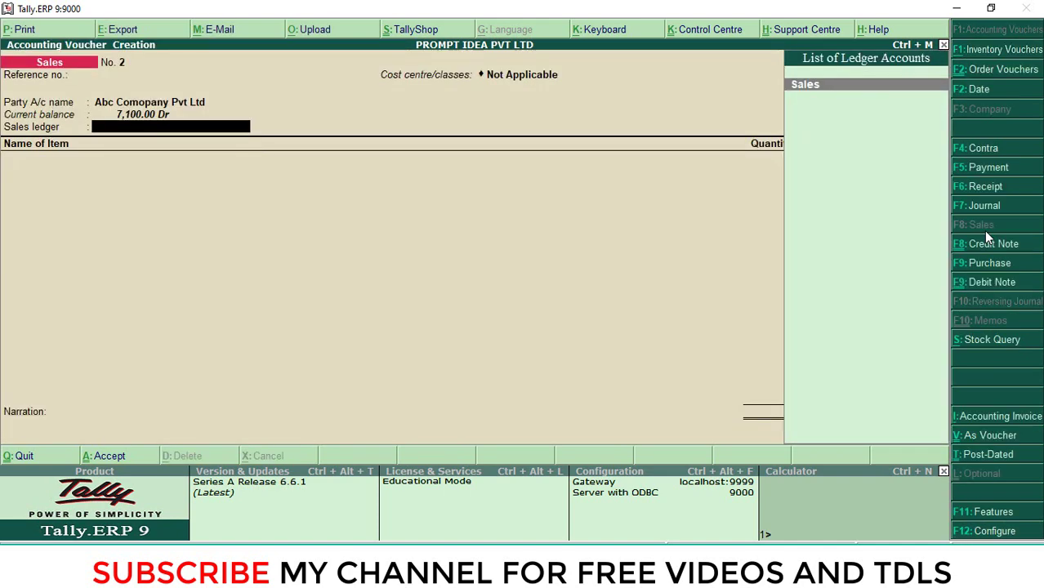
{"action": "key", "text": "Return"}
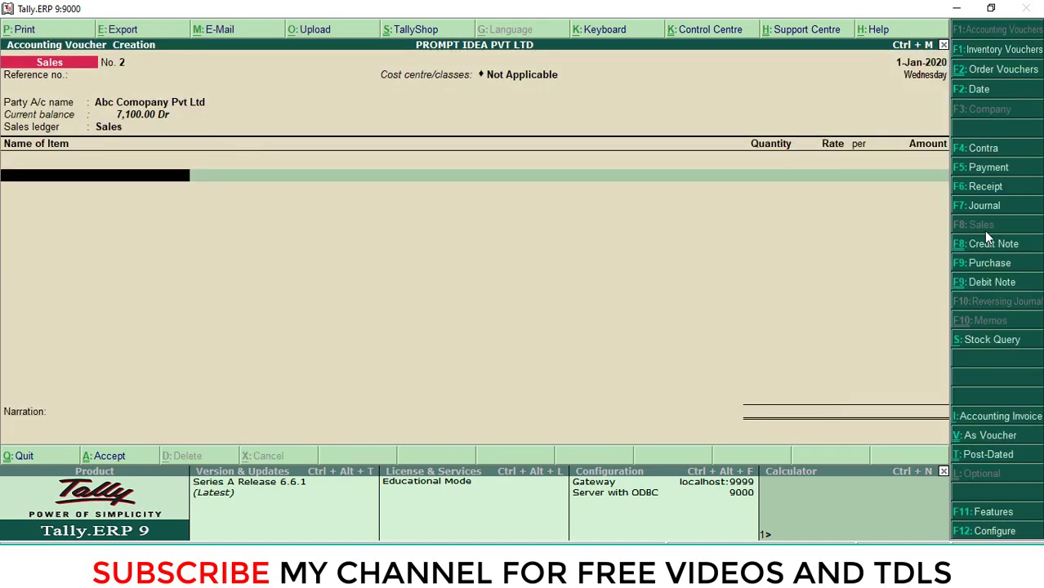
Examine the stock items offered for the sales voucher and their balances, and quit the voucher without saving.
{"action": "key", "text": "Down"}
{"action": "key", "text": "Down"}
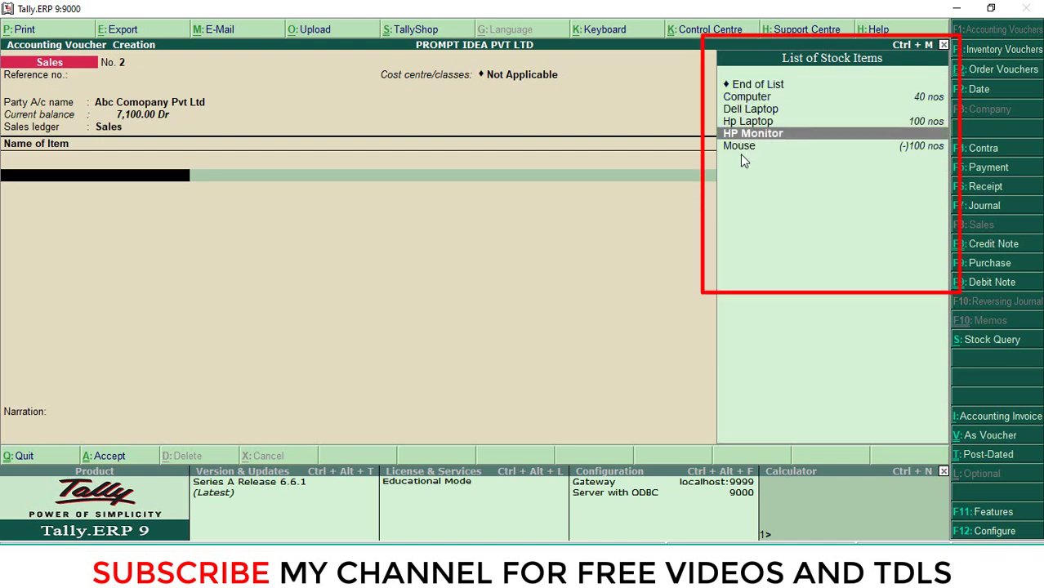
{"action": "left_click", "coordinate": [931, 147]}
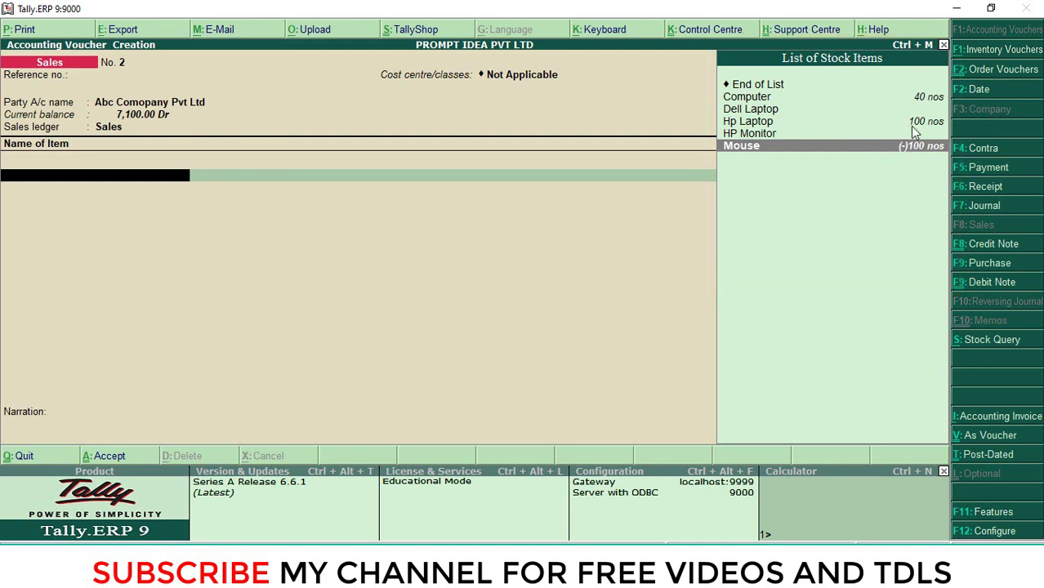
{"action": "left_click", "coordinate": [913, 123]}
{"action": "left_click", "coordinate": [914, 135]}
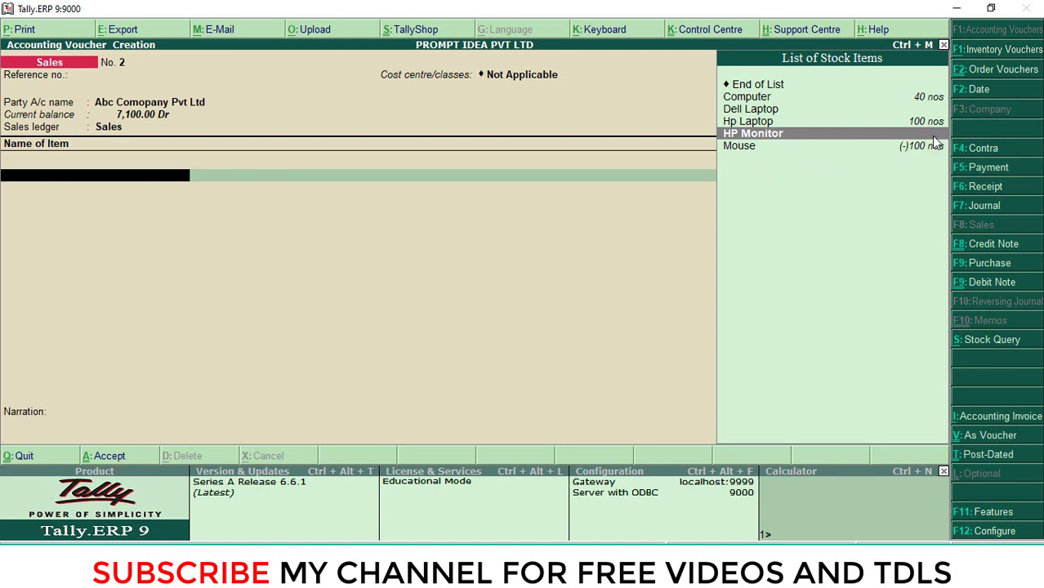
{"action": "left_click", "coordinate": [905, 150]}
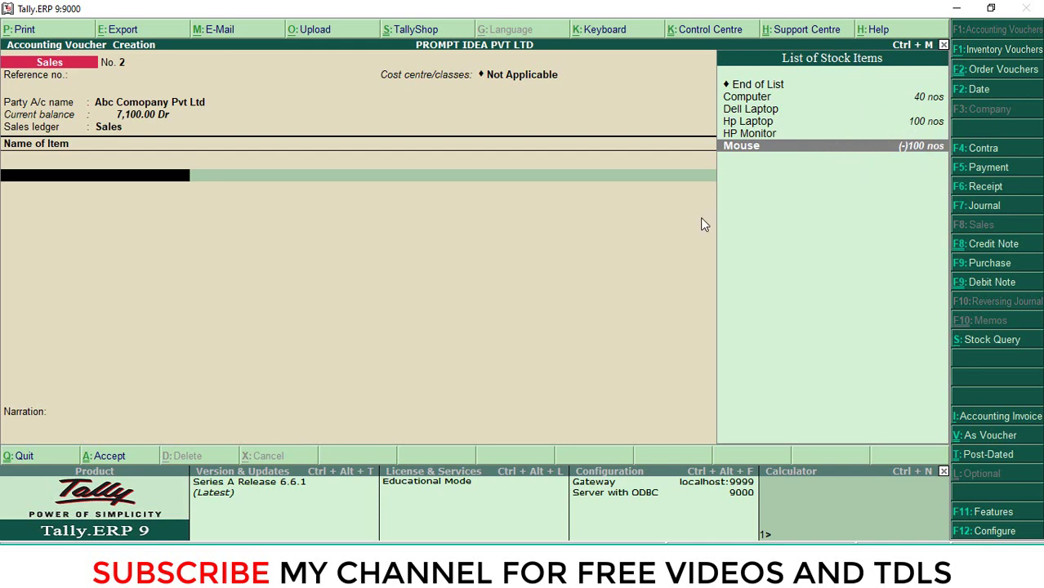
{"action": "key", "text": "Escape"}
{"action": "key", "text": "Return"}
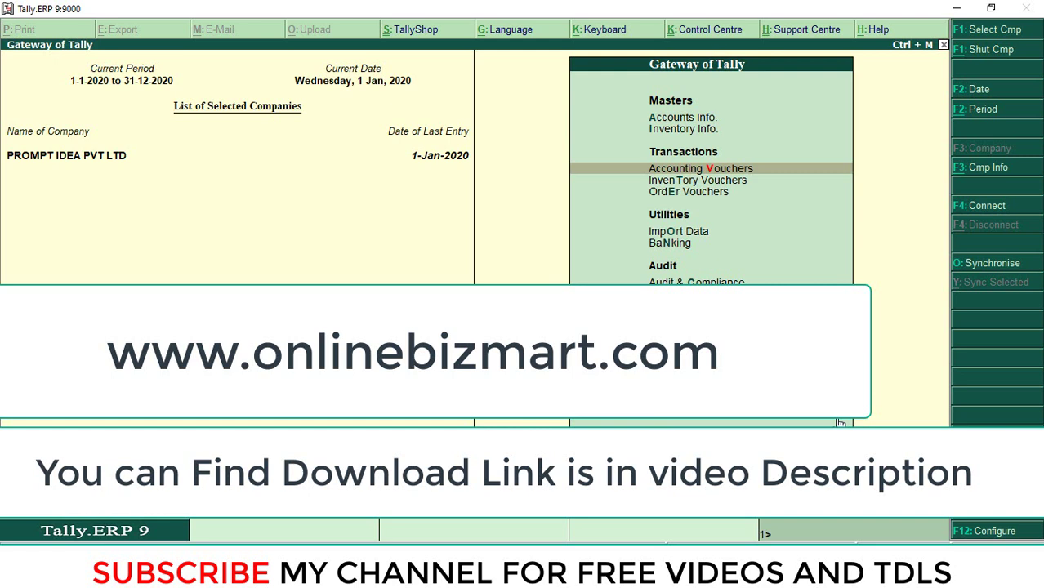
Set loading of TDL files on startup to Yes in the local TDL configuration.
{"action": "left_click", "coordinate": [988, 532]}
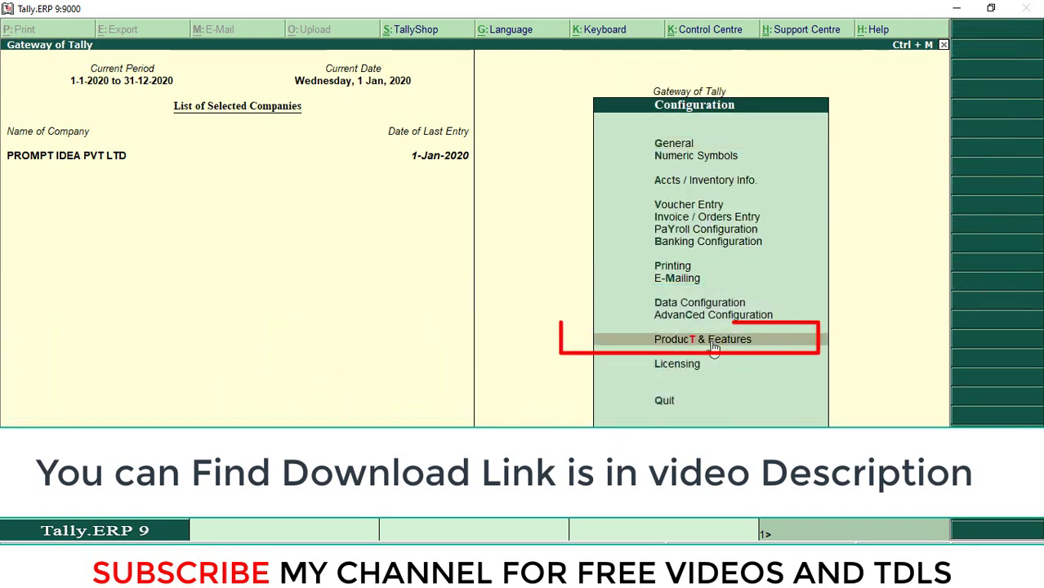
{"action": "left_click", "coordinate": [708, 343]}
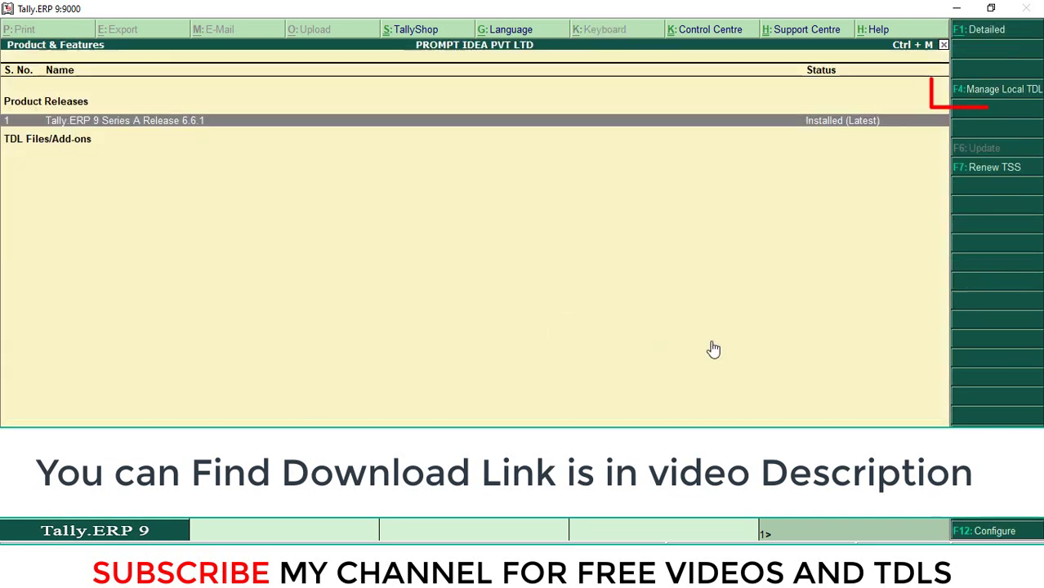
{"action": "left_click", "coordinate": [968, 91]}
{"action": "type", "text": "y"}
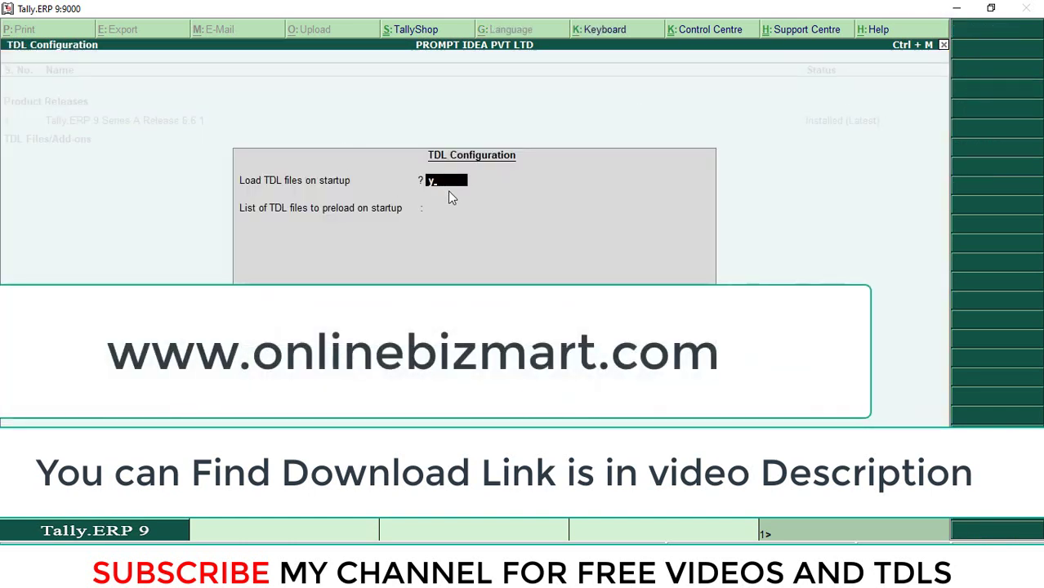
{"action": "key", "text": "Return"}
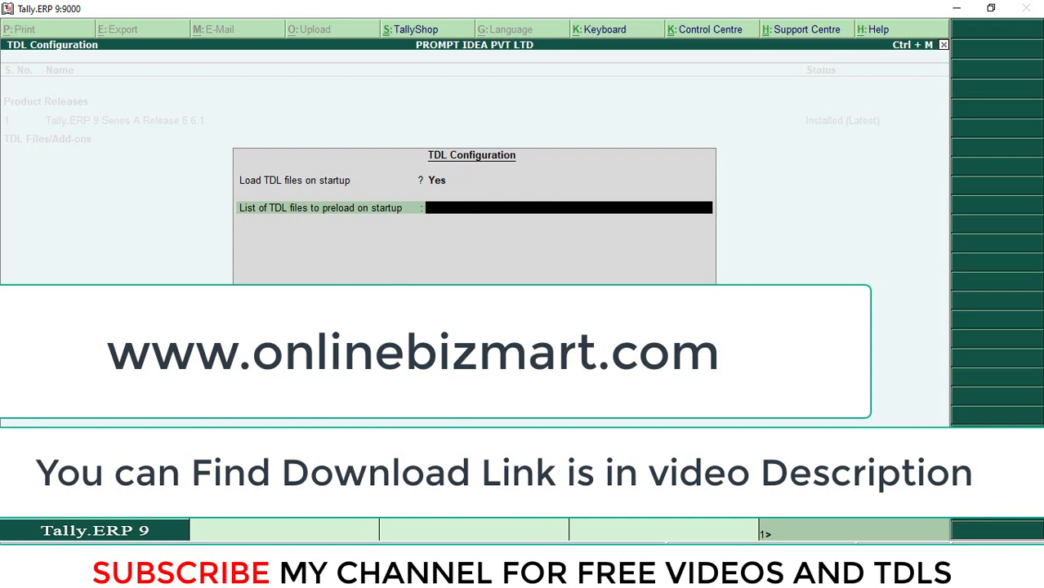
Switch to File Explorer and copy the full path C:\Users\user\Desktop\ITEM LIST\ZEROQTY.tcp.
{"action": "key", "text": "alt+Tab"}
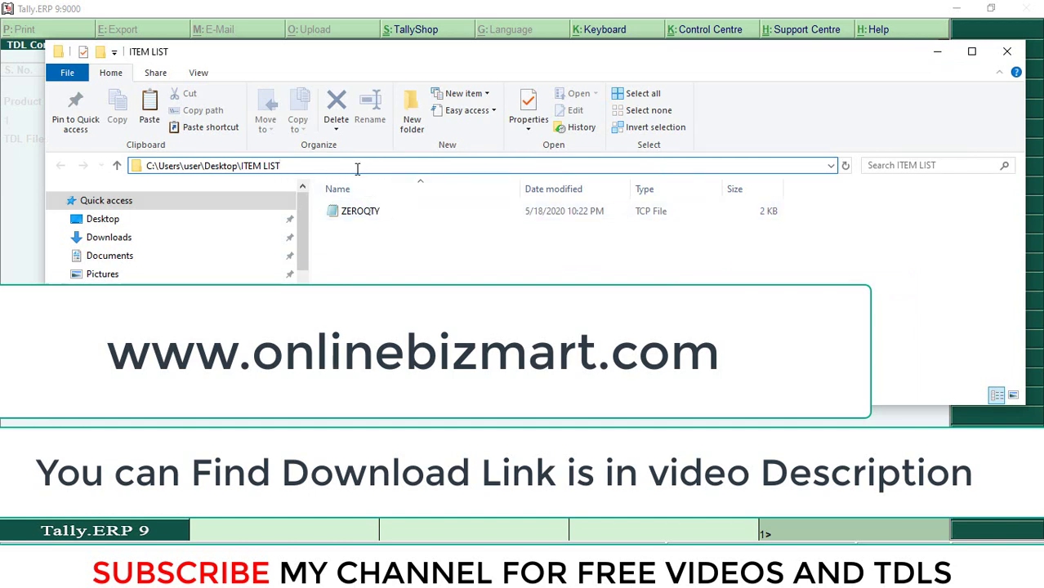
{"action": "type", "text": "\\z"}
{"action": "key", "text": "Down"}
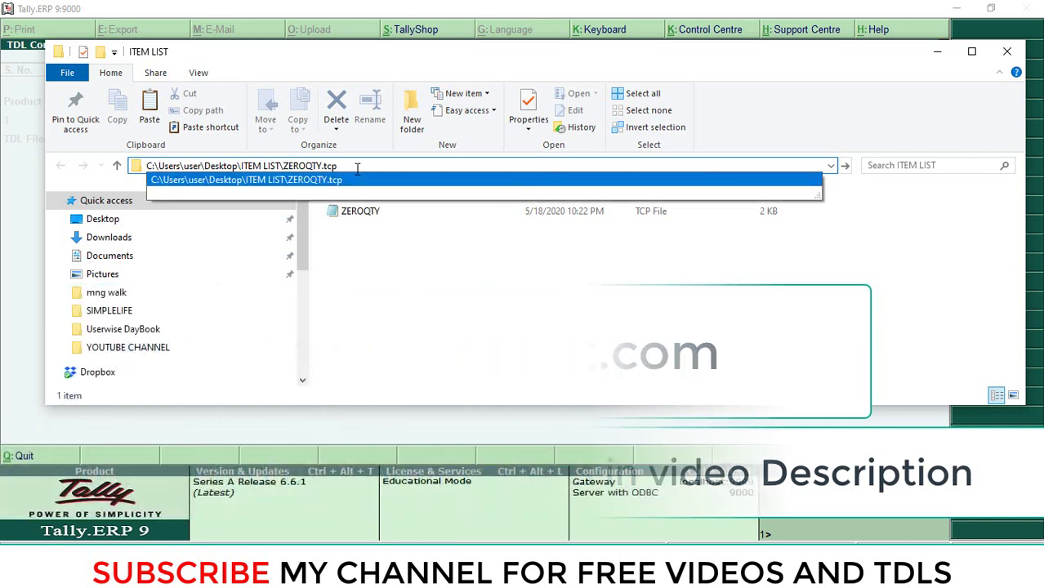
{"action": "left_click_drag", "start_coordinate": [336, 167], "coordinate": [147, 160]}
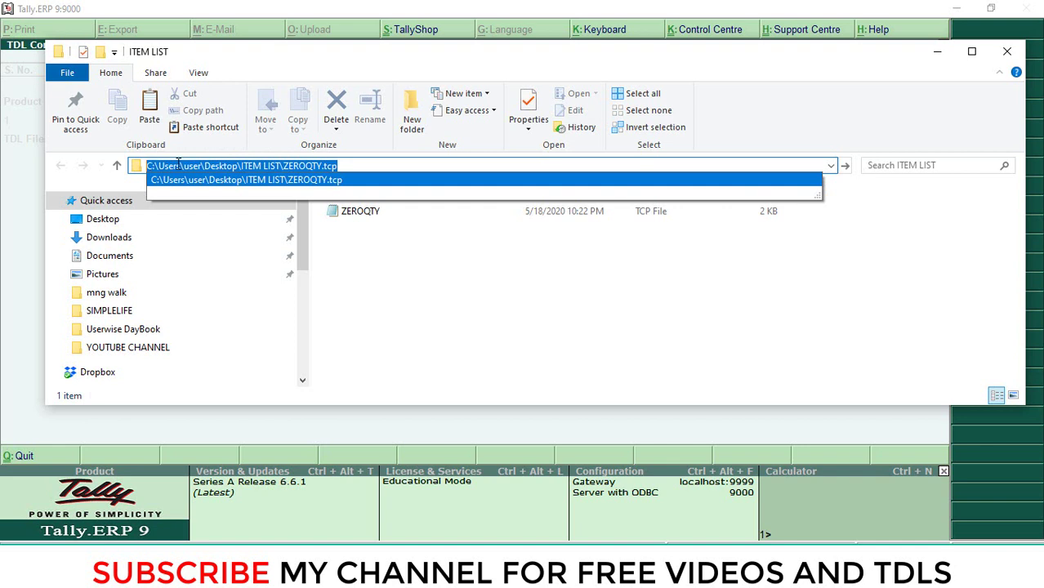
{"action": "right_click", "coordinate": [178, 164]}
{"action": "left_click", "coordinate": [214, 213]}
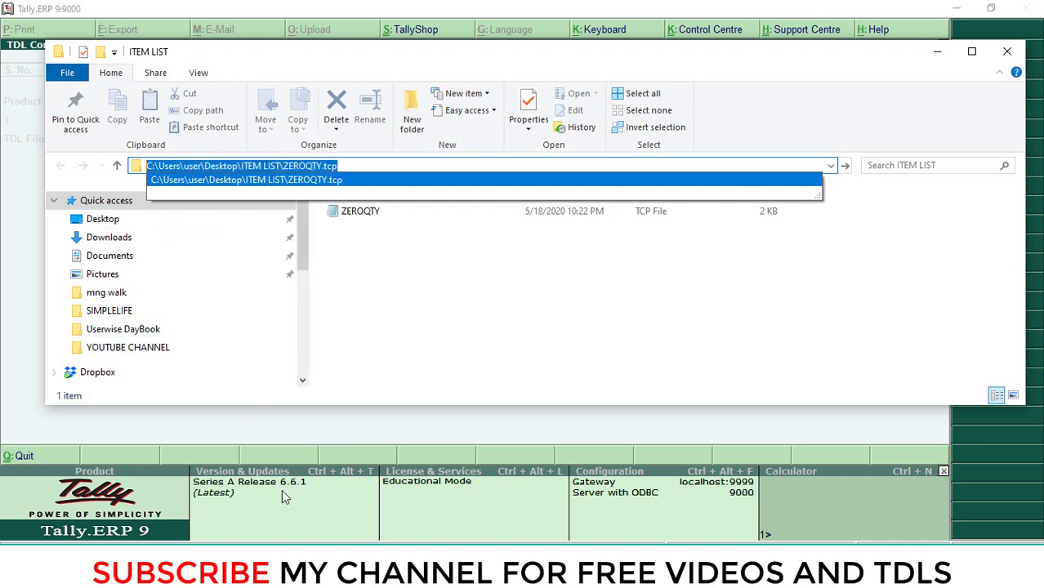
Switch back to Tally.ERP 9, add the copied ZEROQTY.tcp path to the TDL preload list, save it and return to the main menu.
{"action": "left_click", "coordinate": [286, 427]}
{"action": "key", "text": "ctrl+alt+v"}
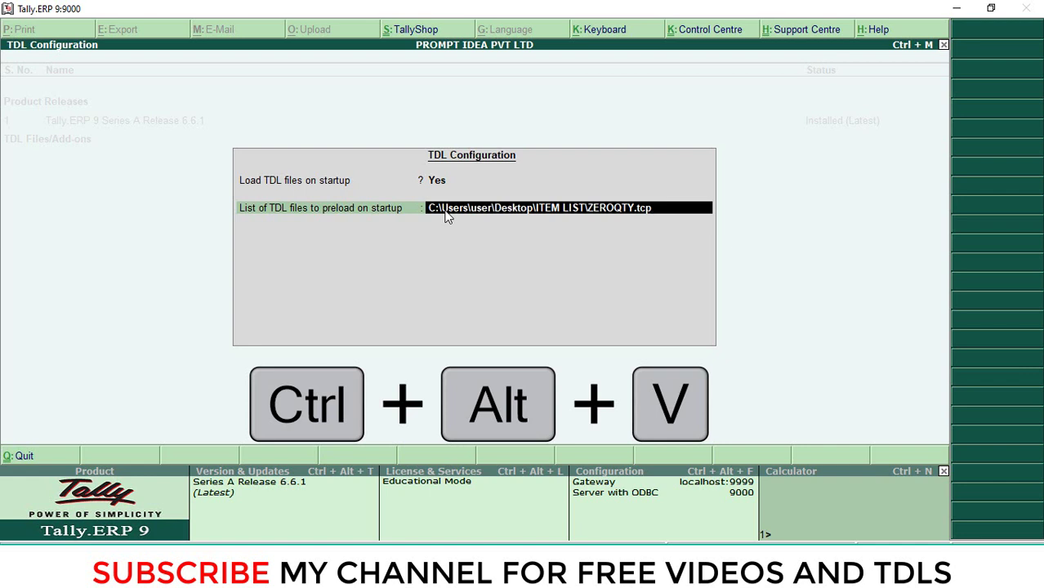
{"action": "key", "text": "Return"}
{"action": "key", "text": "Return"}
{"action": "key", "text": "Return"}
{"action": "key", "text": "Return"}
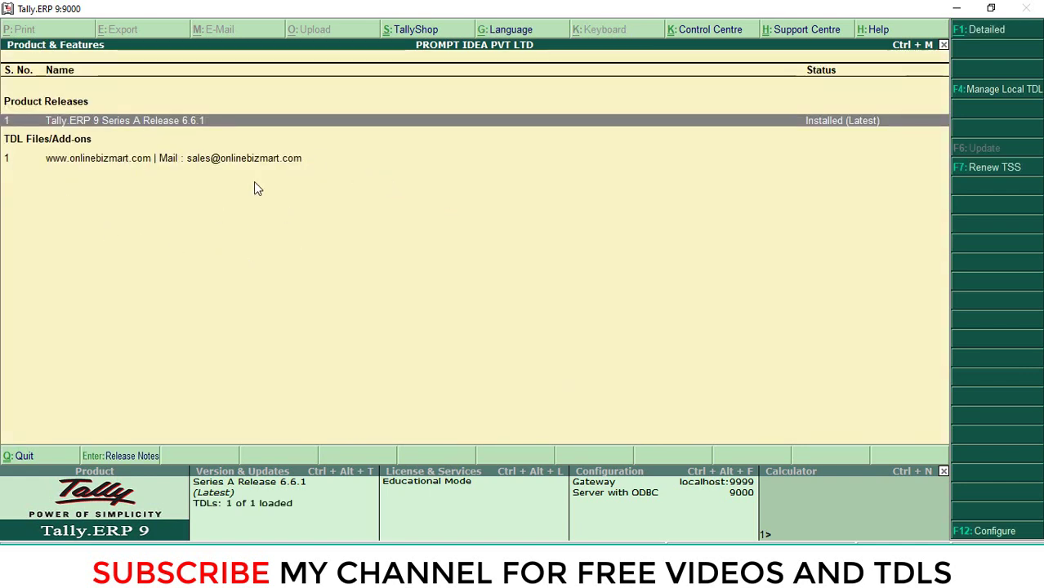
{"action": "key", "text": "Escape"}
{"action": "key", "text": "Escape"}
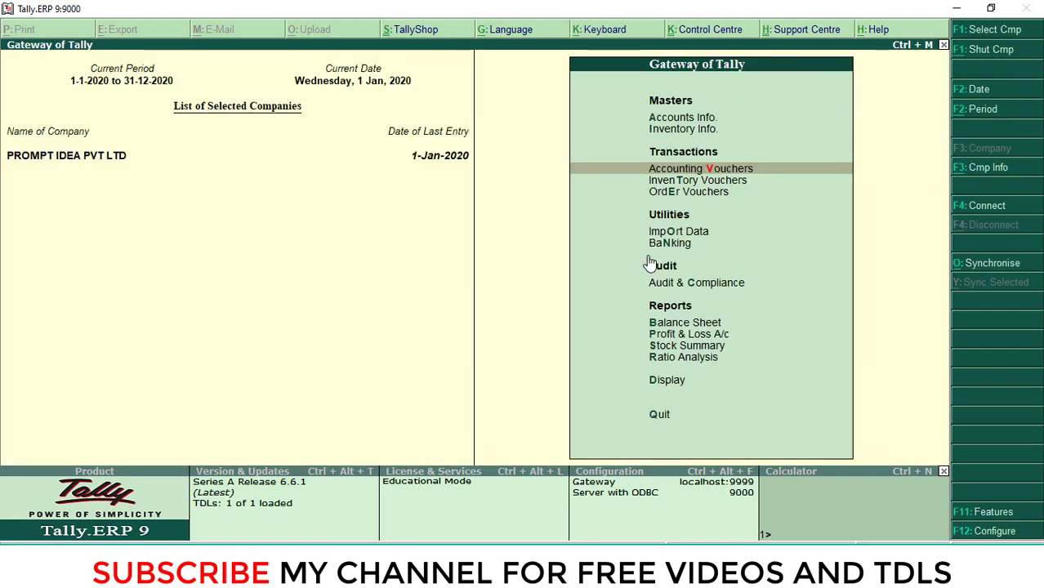
Start a sales voucher for Abc Comopany Pvt Ltd with the Sales ledger and look through the stock items offered.
{"action": "key", "text": "Return"}
{"action": "key", "text": "Return"}
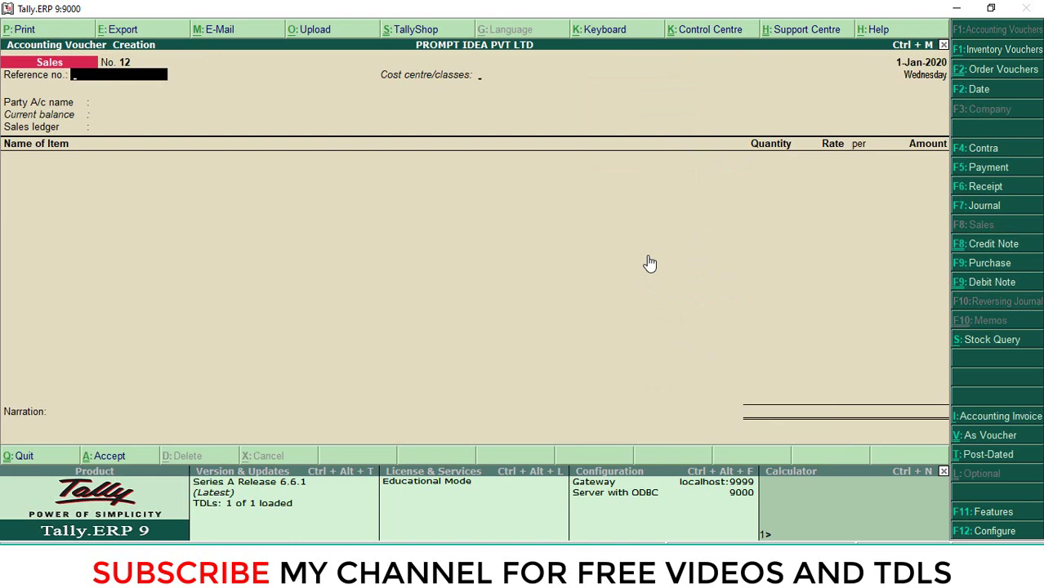
{"action": "key", "text": "Return"}
{"action": "key", "text": "Return"}
{"action": "key", "text": "Return"}
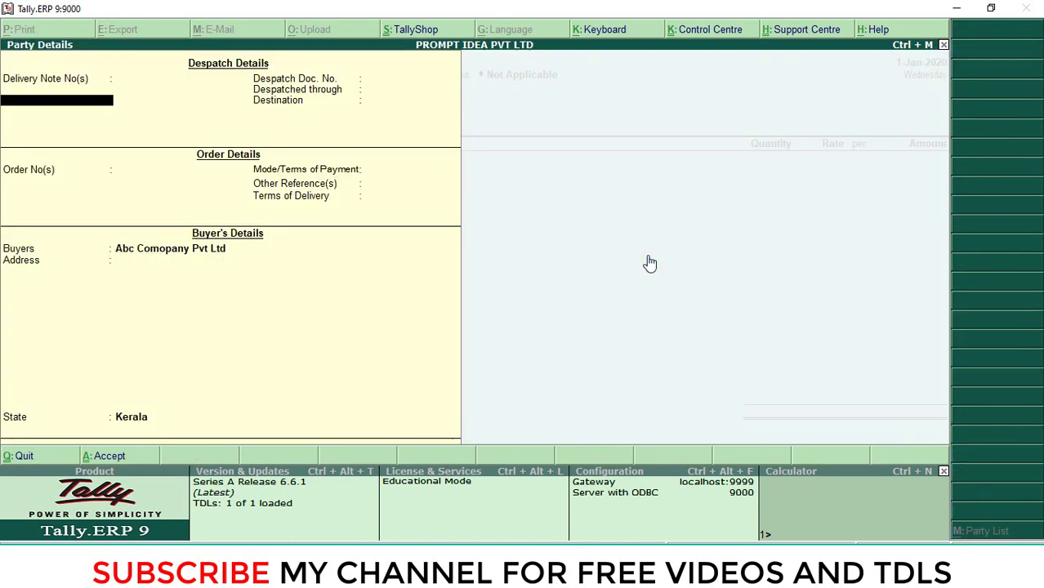
{"action": "key", "text": "ctrl+a"}
{"action": "key", "text": "Return"}
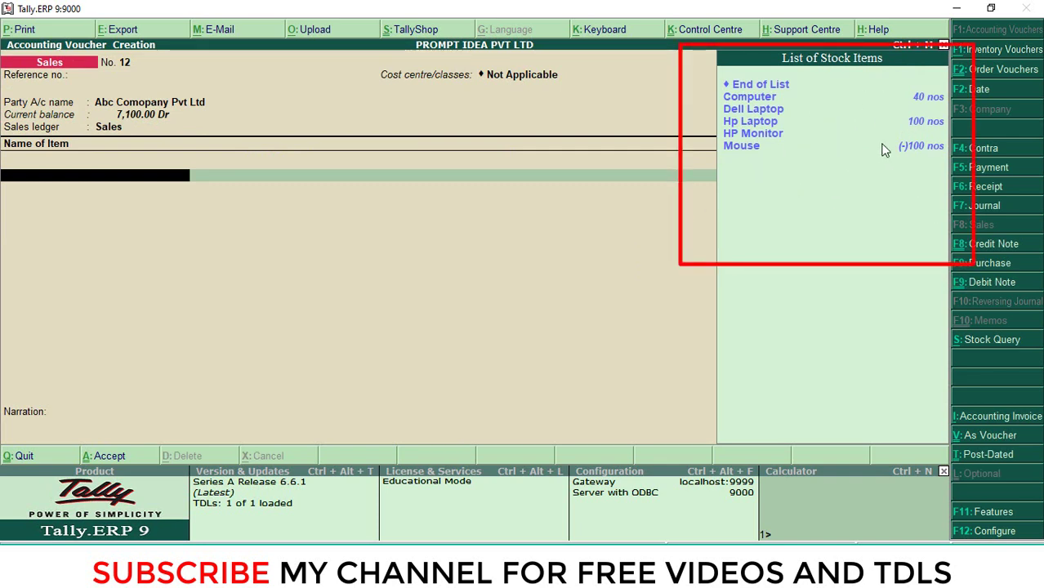
{"action": "left_click", "coordinate": [911, 143]}
{"action": "key", "text": "Up"}
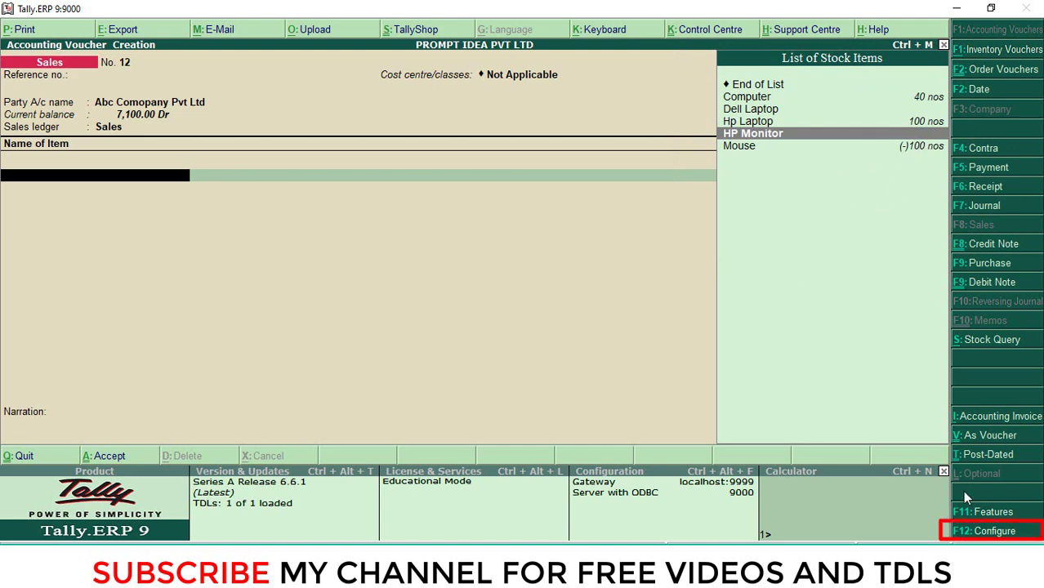
Set Disable Negative Stock Item to Yes in the advanced sales invoice configuration, and accept the remaining configuration options.
{"action": "left_click", "coordinate": [988, 533]}
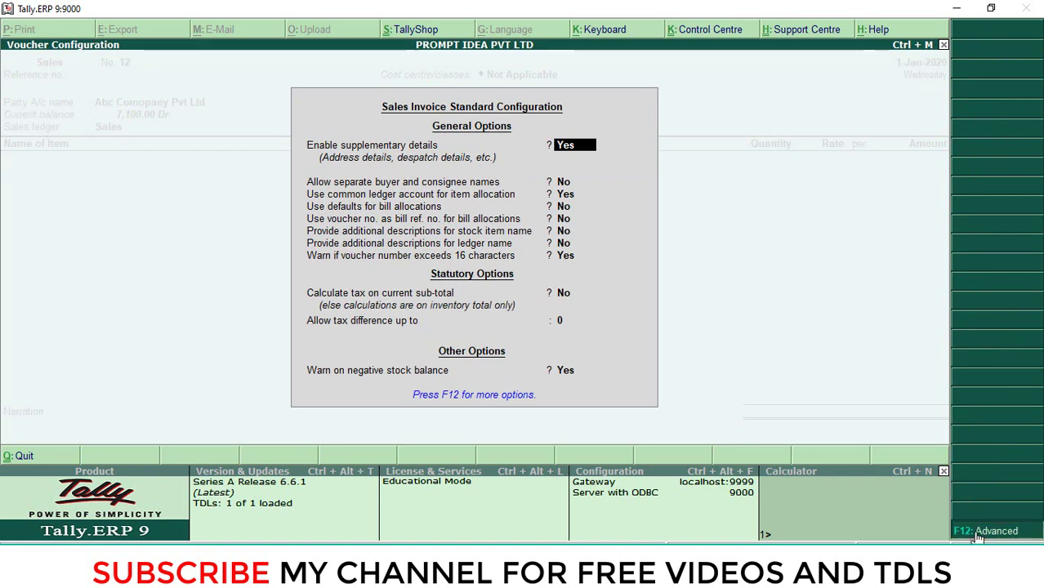
{"action": "left_click", "coordinate": [979, 532]}
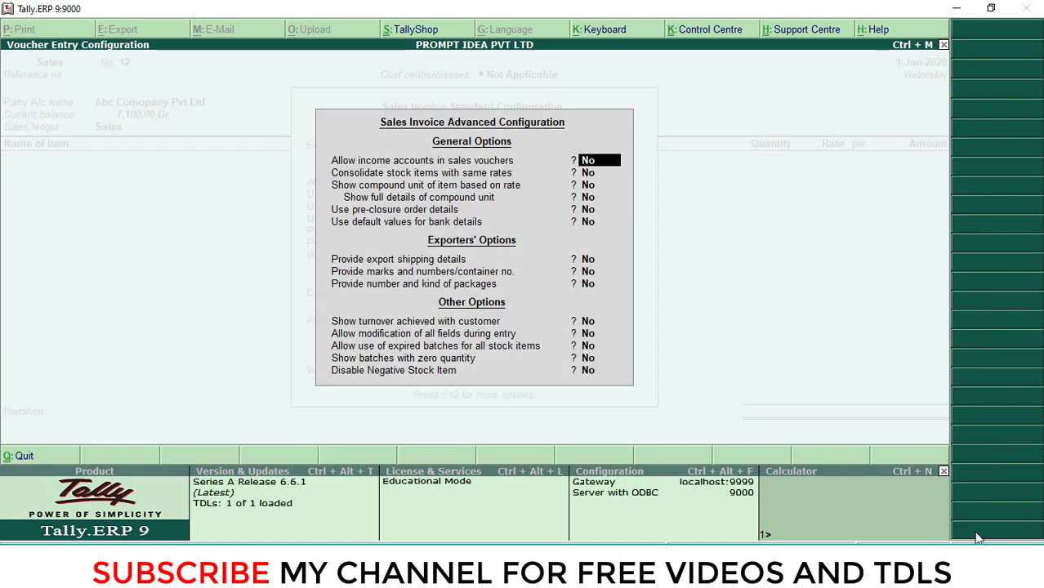
{"action": "left_click", "coordinate": [588, 372]}
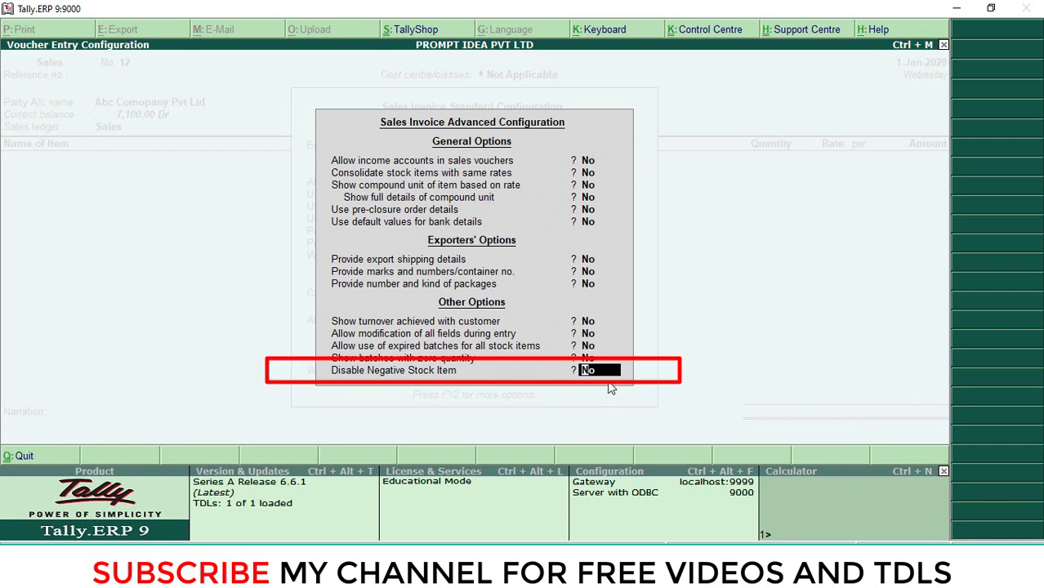
{"action": "type", "text": "y"}
{"action": "key", "text": "Return"}
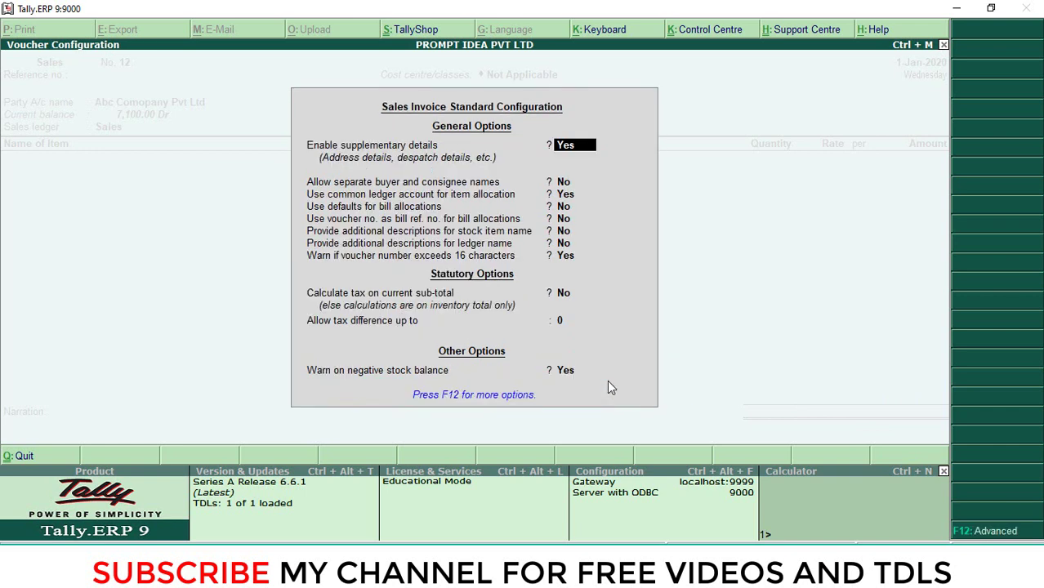
{"action": "key", "text": "Return"}
{"action": "key", "text": "Return"}
{"action": "key", "text": "Return"}
{"action": "key", "text": "Return"}
{"action": "key", "text": "Return"}
{"action": "key", "text": "Return"}
{"action": "key", "text": "Return"}
{"action": "key", "text": "Return"}
{"action": "key", "text": "Return"}
{"action": "key", "text": "Return"}
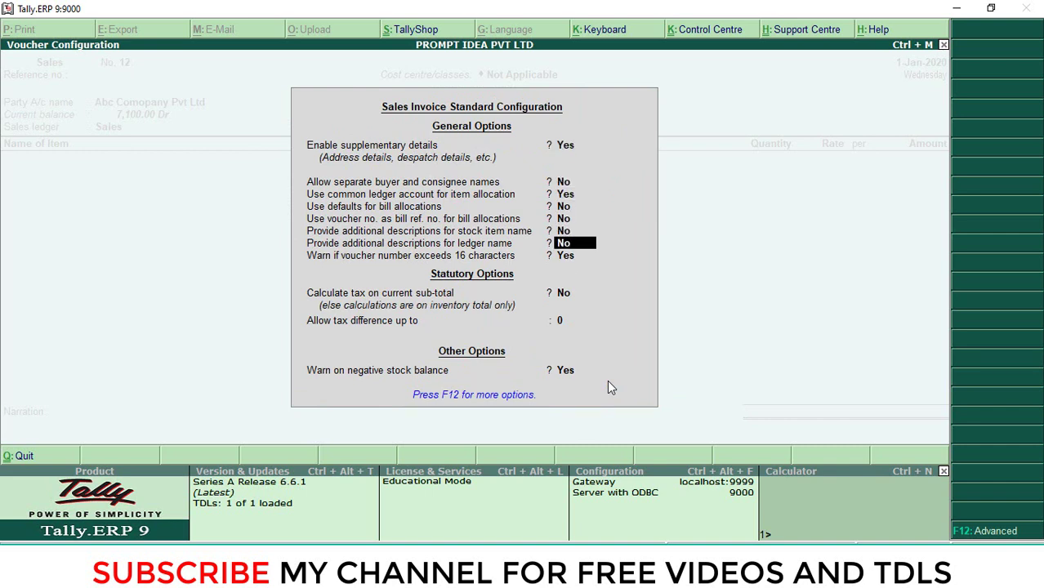
{"action": "key", "text": "Return"}
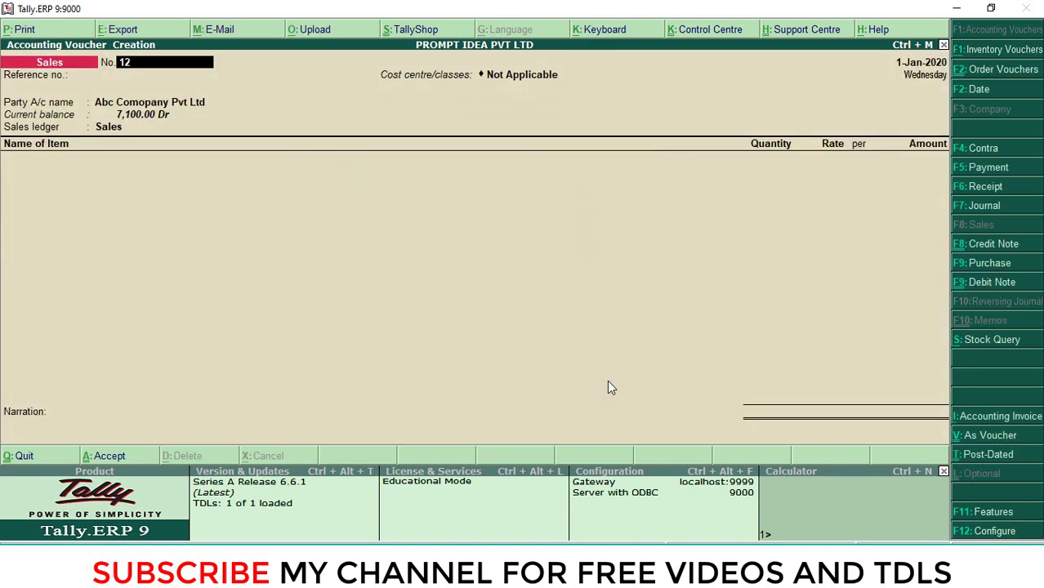
Accept the voucher's header details again, keeping Abc Comopany Pvt Ltd as party and Sales as ledger, and proceed to item entry.
{"action": "key", "text": "Return"}
{"action": "key", "text": "Return"}
{"action": "key", "text": "Return"}
{"action": "key", "text": "Return"}
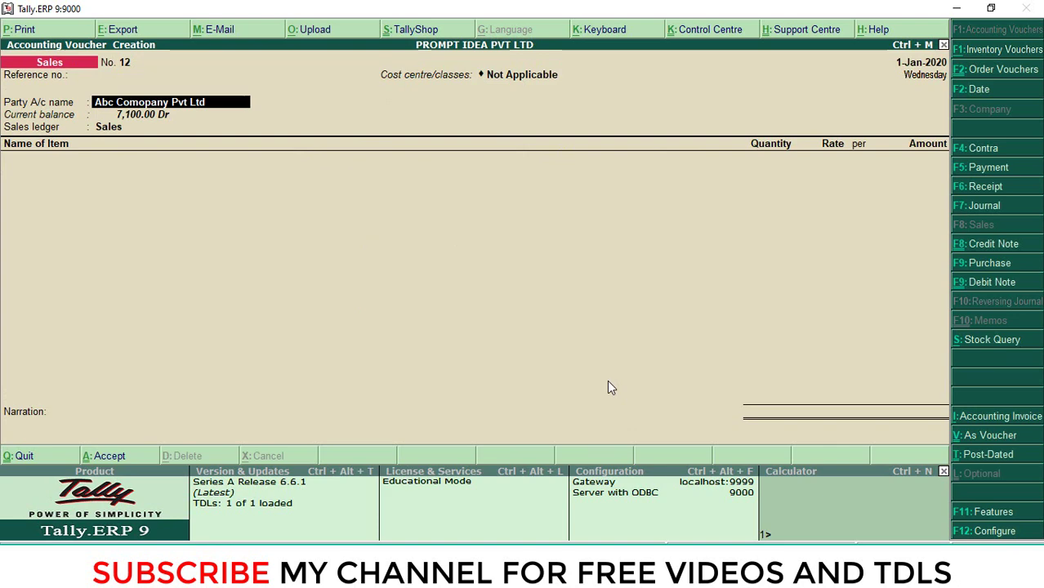
{"action": "key", "text": "ctrl+a"}
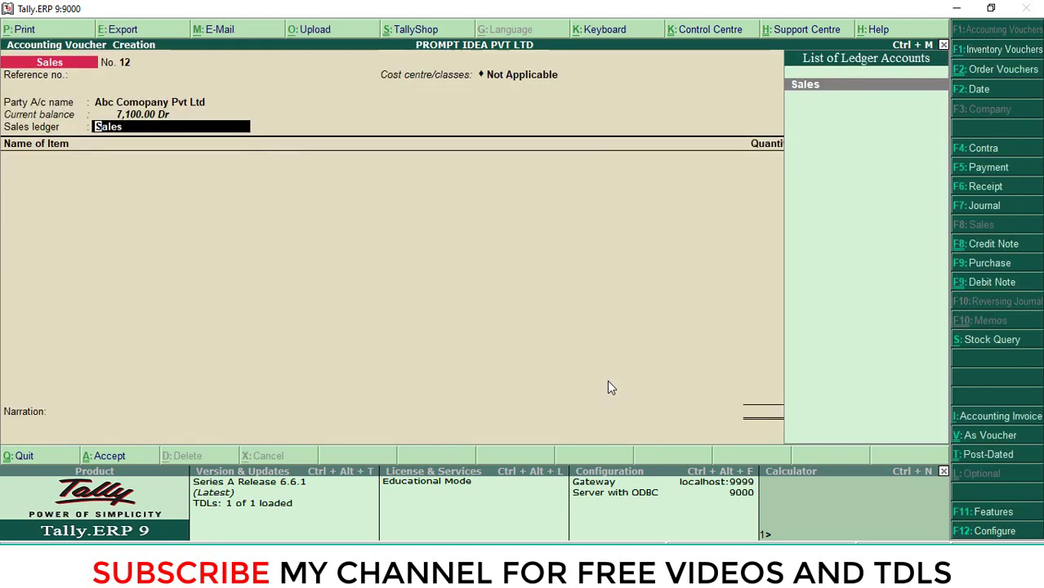
{"action": "key", "text": "Return"}
Check which stock items the sales voucher offers with the negative stock option enabled.
{"action": "key", "text": "Down"}
{"action": "key", "text": "Down"}
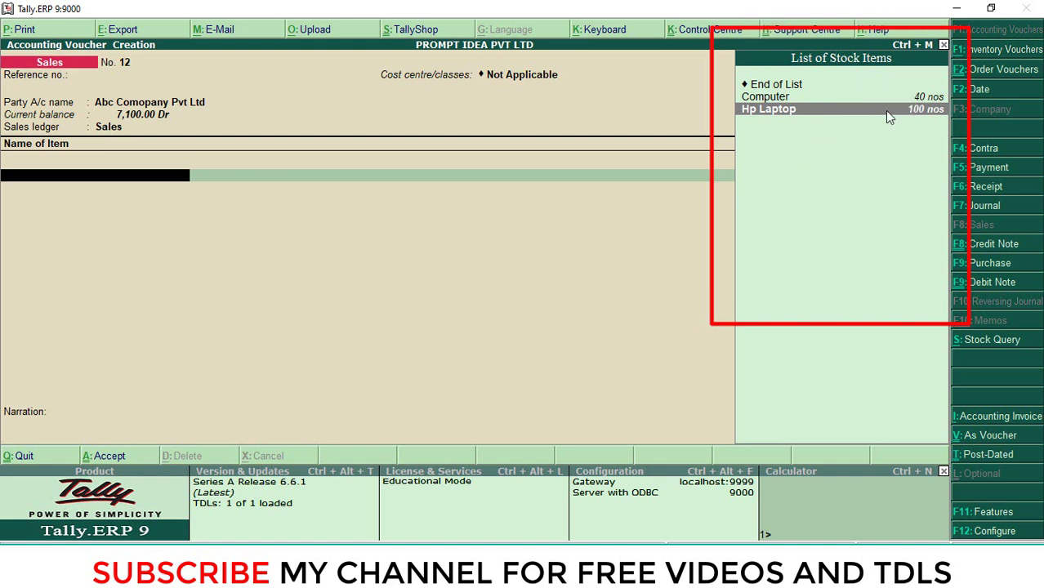
{"action": "key", "text": "Up"}
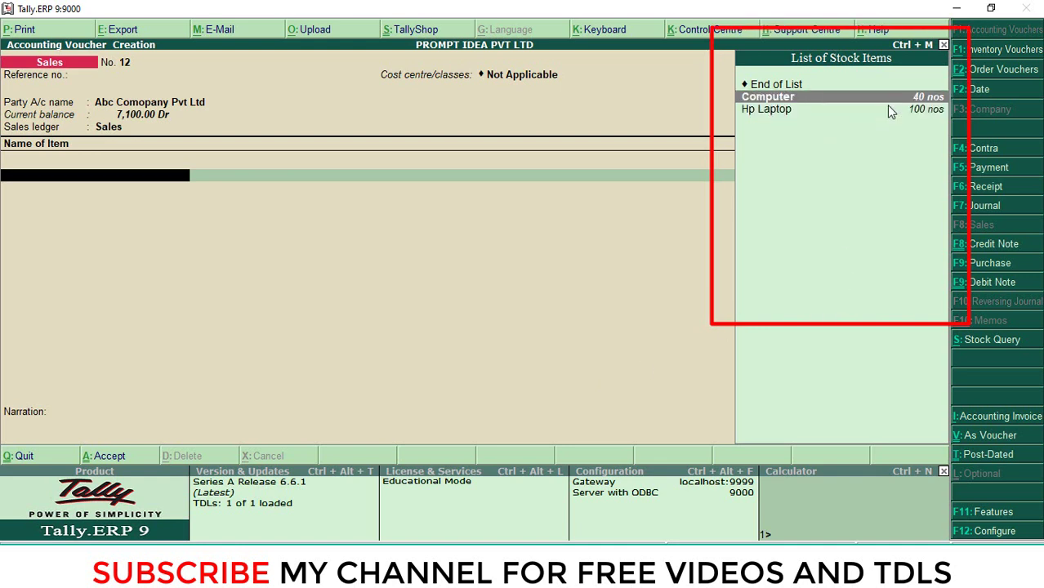
{"action": "key", "text": "Down"}
{"action": "key", "text": "Up"}
{"action": "key", "text": "Down"}
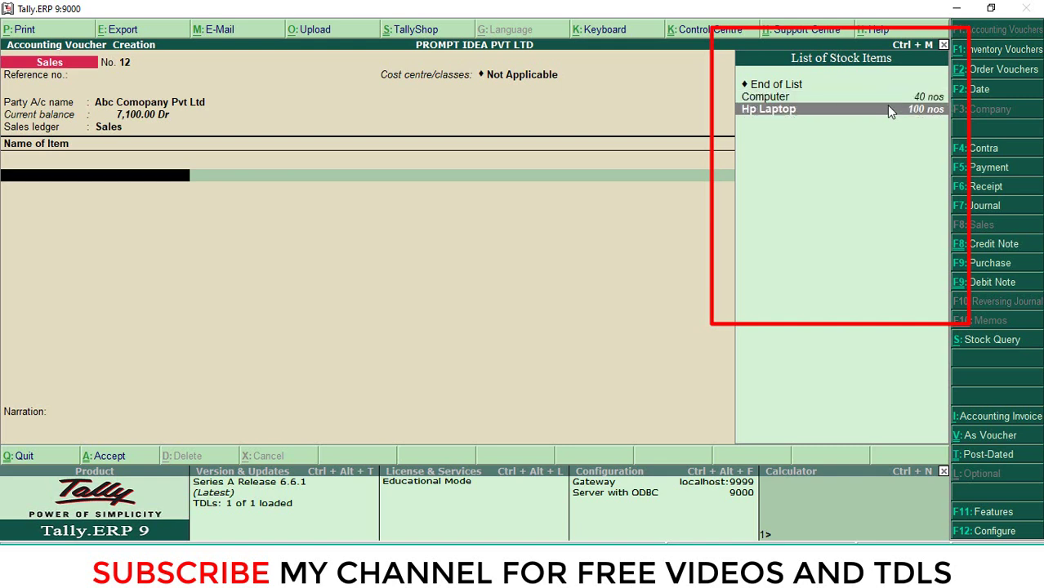